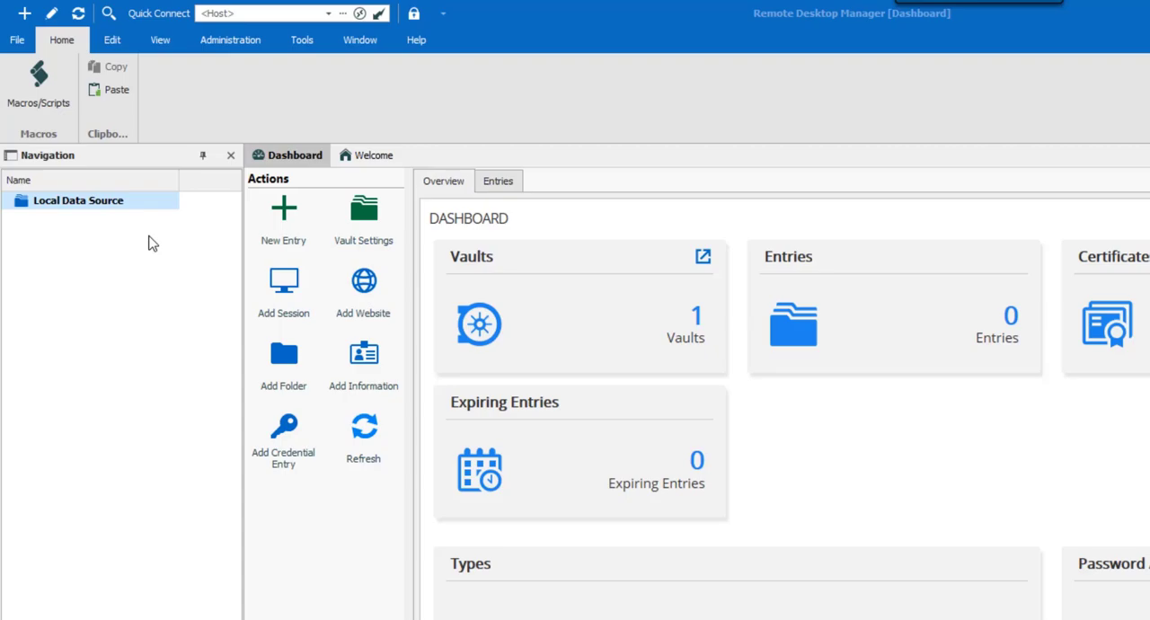
- Open the Devolutions account sign-up form and enter the e-mail address, first name and last name
{"action": "left_click", "coordinate": [14, 40]}
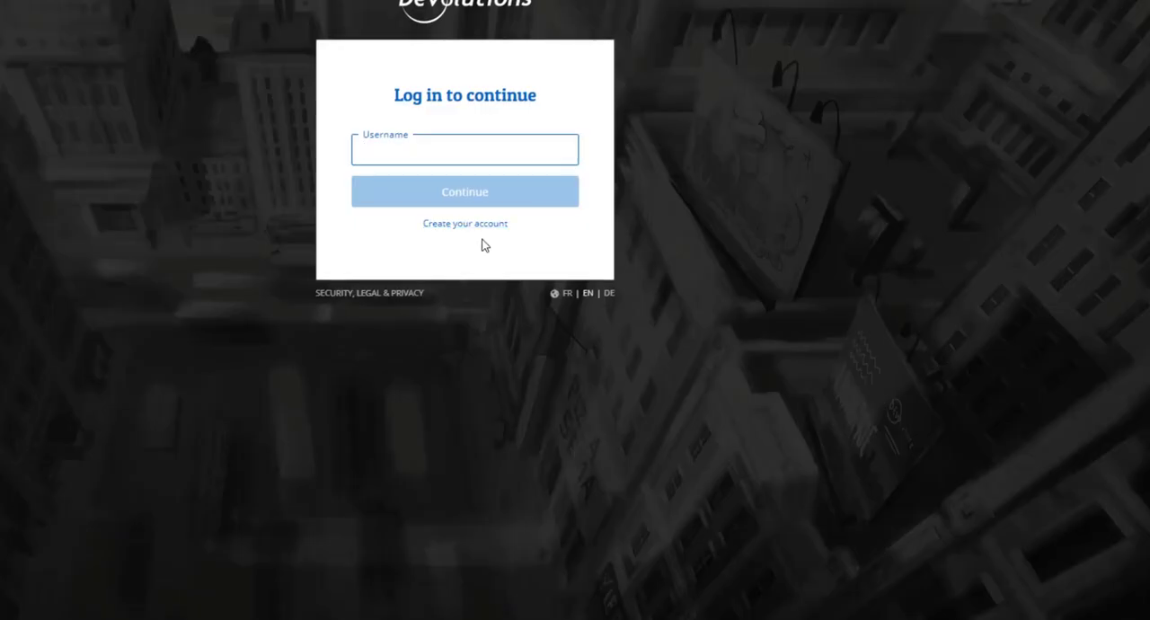
{"action": "left_click", "coordinate": [484, 229]}
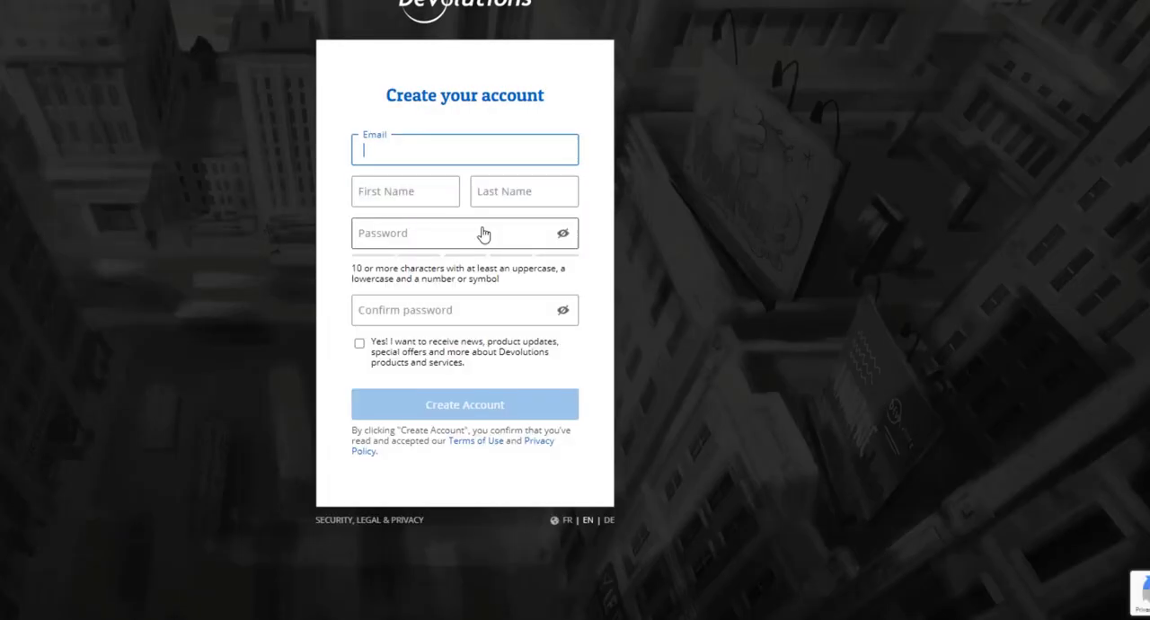
{"action": "key", "text": "Tab"}
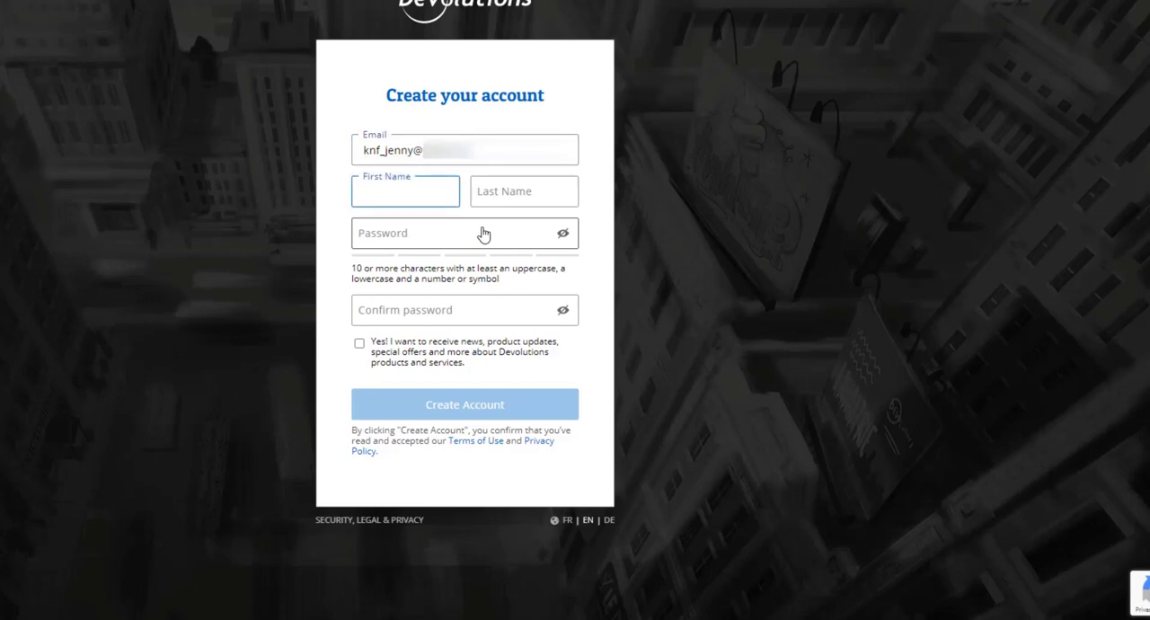
{"action": "key", "text": "Tab"}
{"action": "key", "text": "Tab"}
- Enter and confirm the account password, then create the account
{"action": "type", "text": "•••••••••••••••"}
{"action": "left_click", "coordinate": [420, 313]}
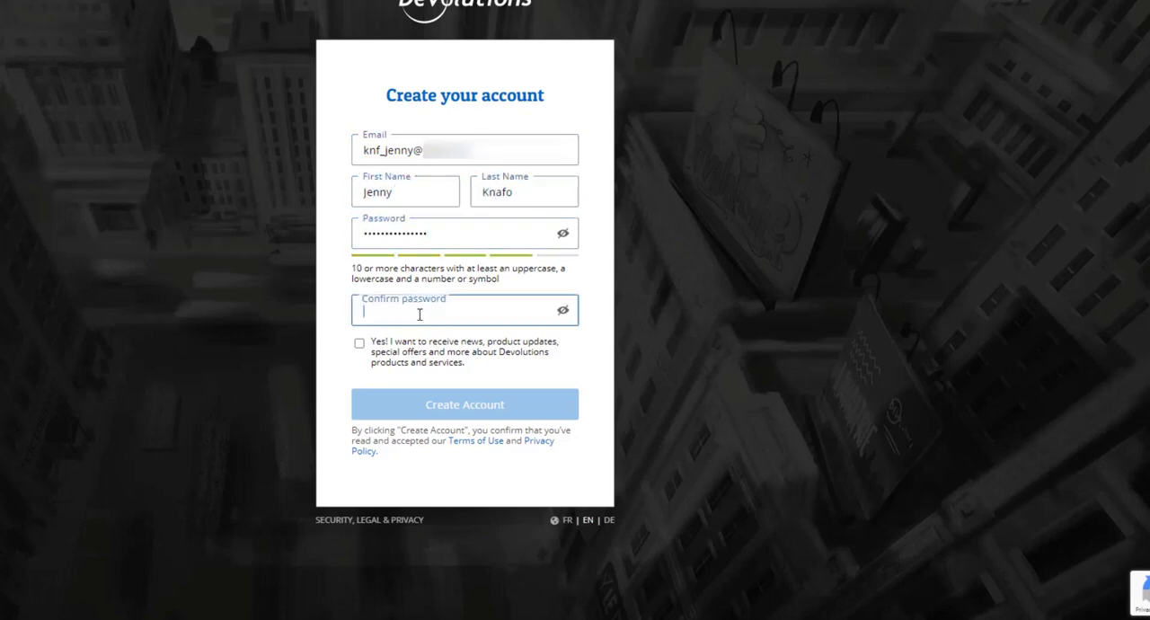
{"action": "type", "text": "•••••••••••••••"}
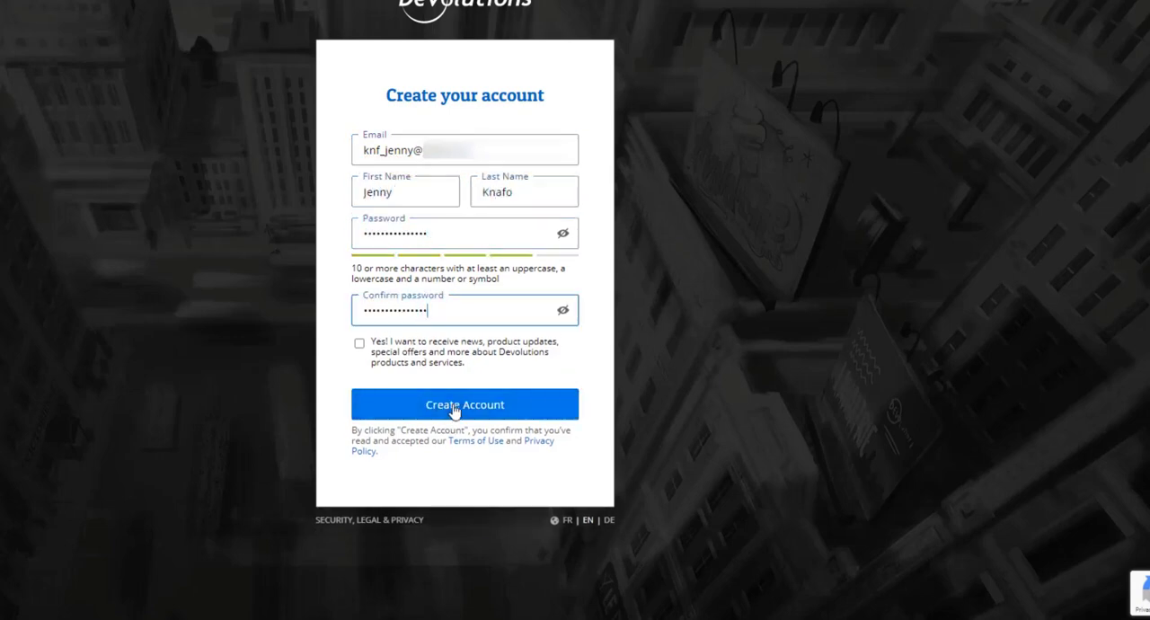
{"action": "left_click", "coordinate": [455, 406]}
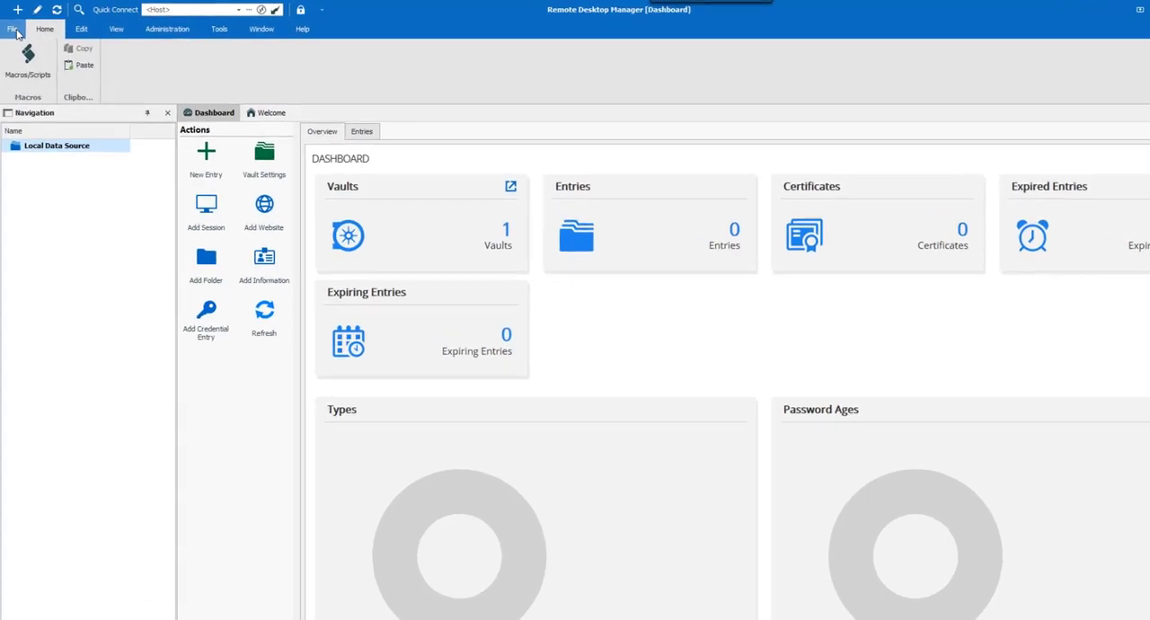
- Start adding a new Devolutions Online Drive data source from the data sources settings
{"action": "left_click", "coordinate": [14, 29]}
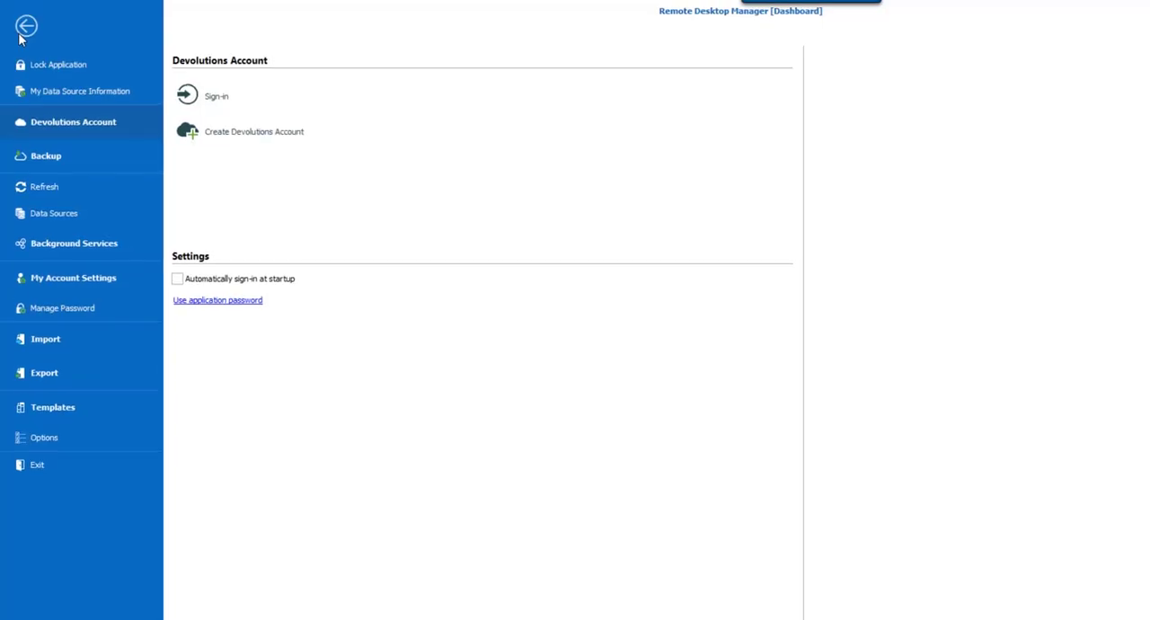
{"action": "left_click", "coordinate": [54, 214]}
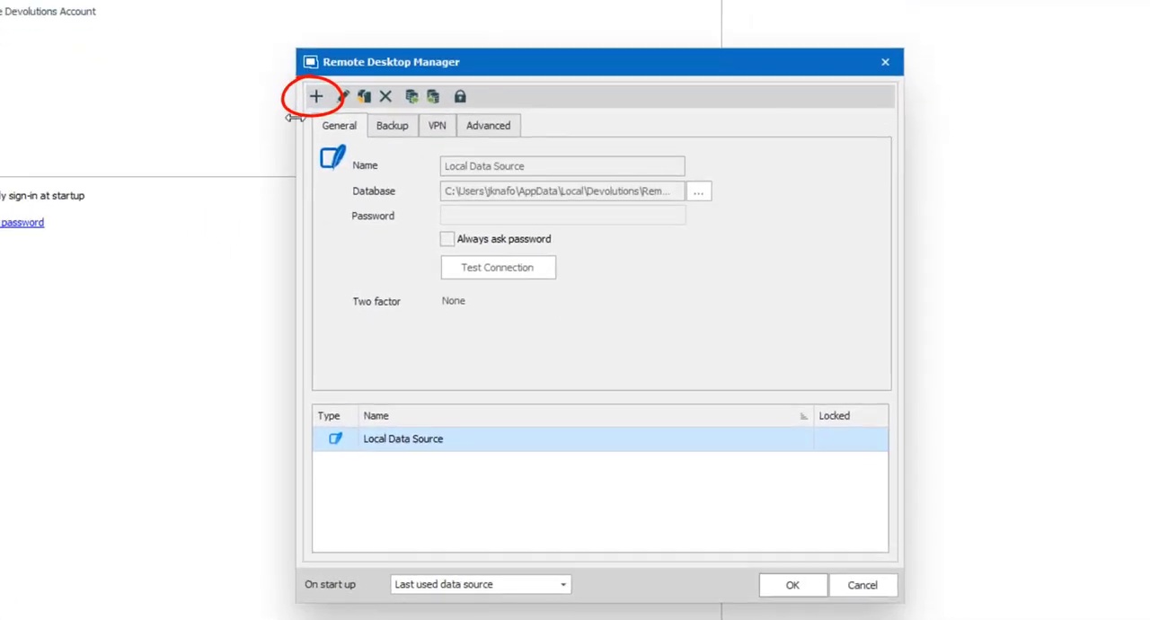
{"action": "left_click", "coordinate": [315, 99]}
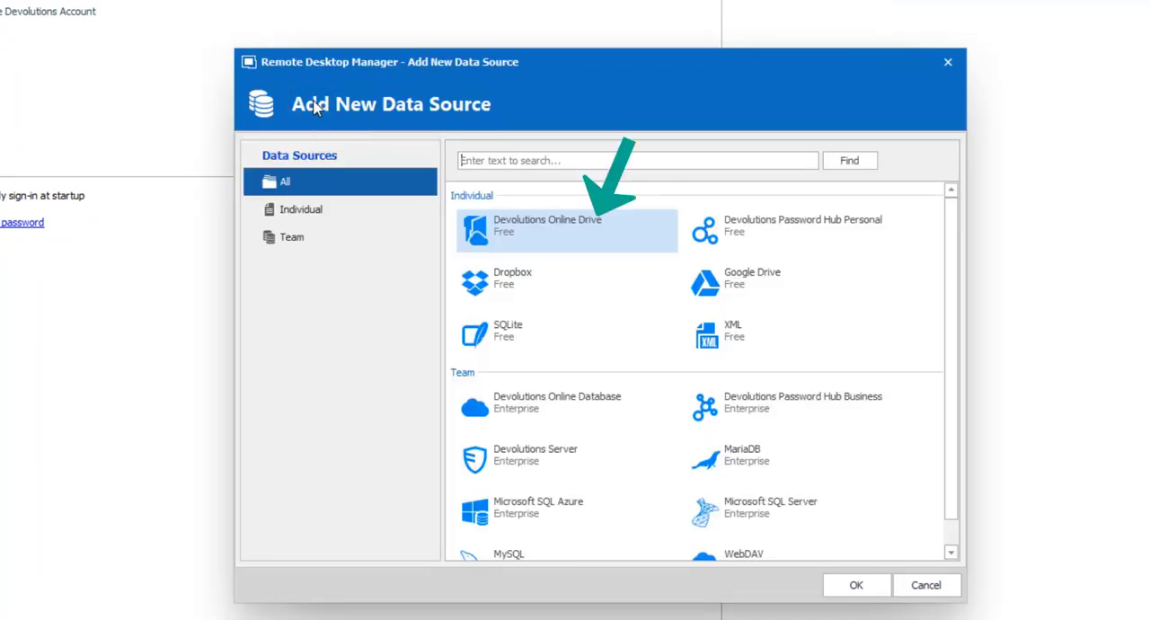
{"action": "double_click", "coordinate": [560, 236]}
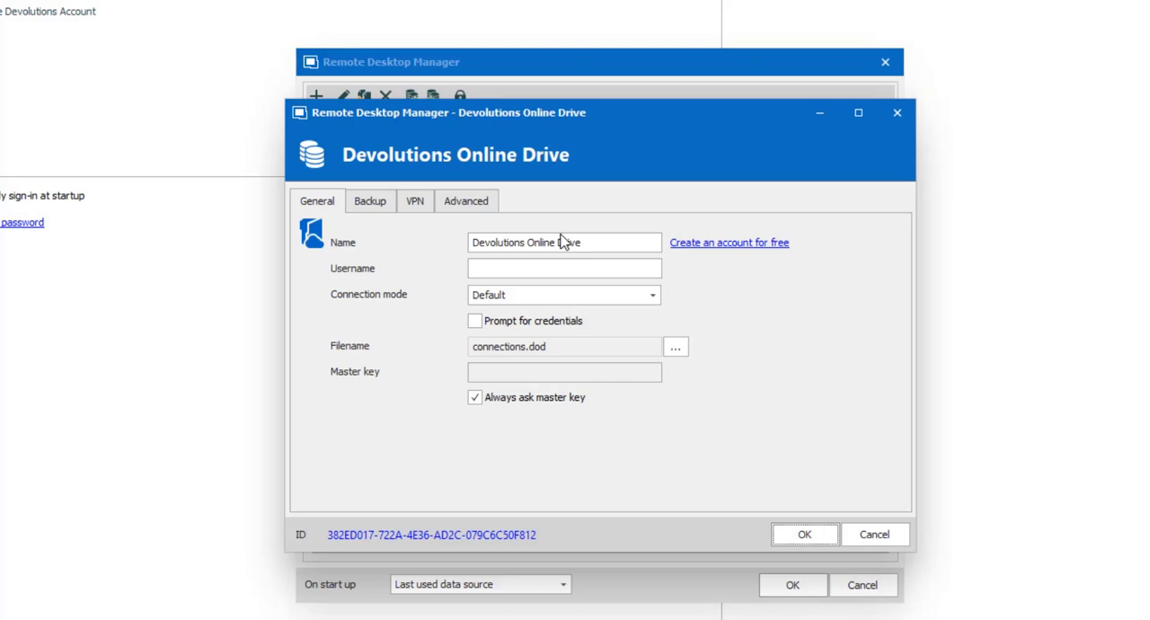
- Enter the Devolutions account e-mail address as the data source username
{"action": "left_click", "coordinate": [543, 268]}
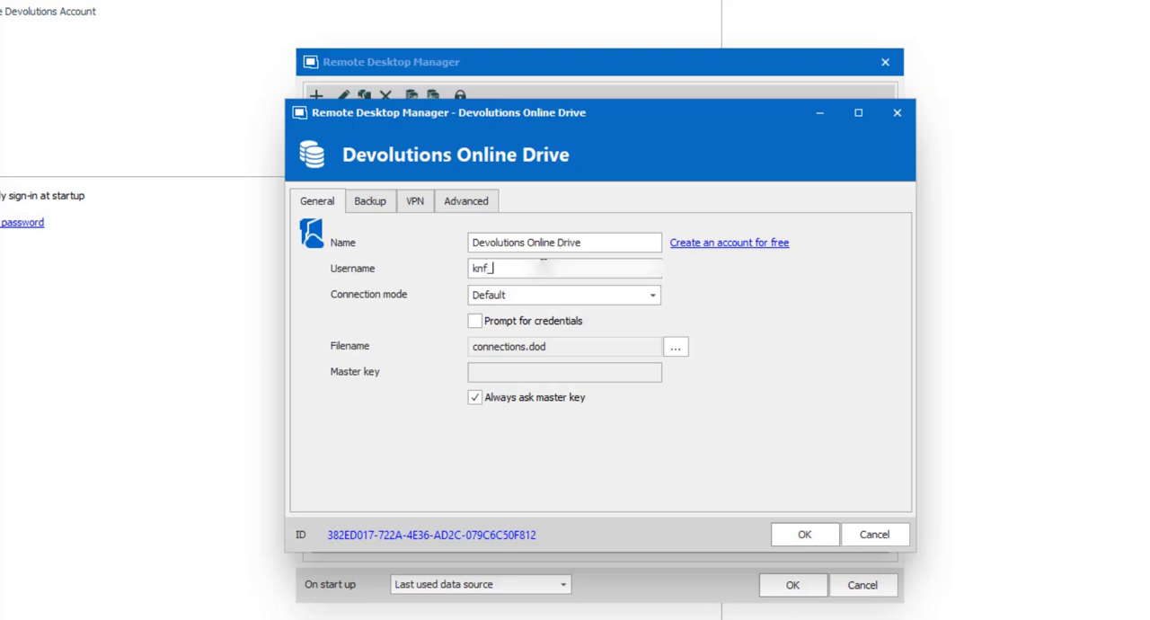
- Name the data source Windjammer, save it, and decline configuring a backup
{"action": "left_click_drag", "start_coordinate": [589, 243], "coordinate": [401, 263]}
{"action": "key", "text": "BackSpace"}
{"action": "type", "text": "m"}
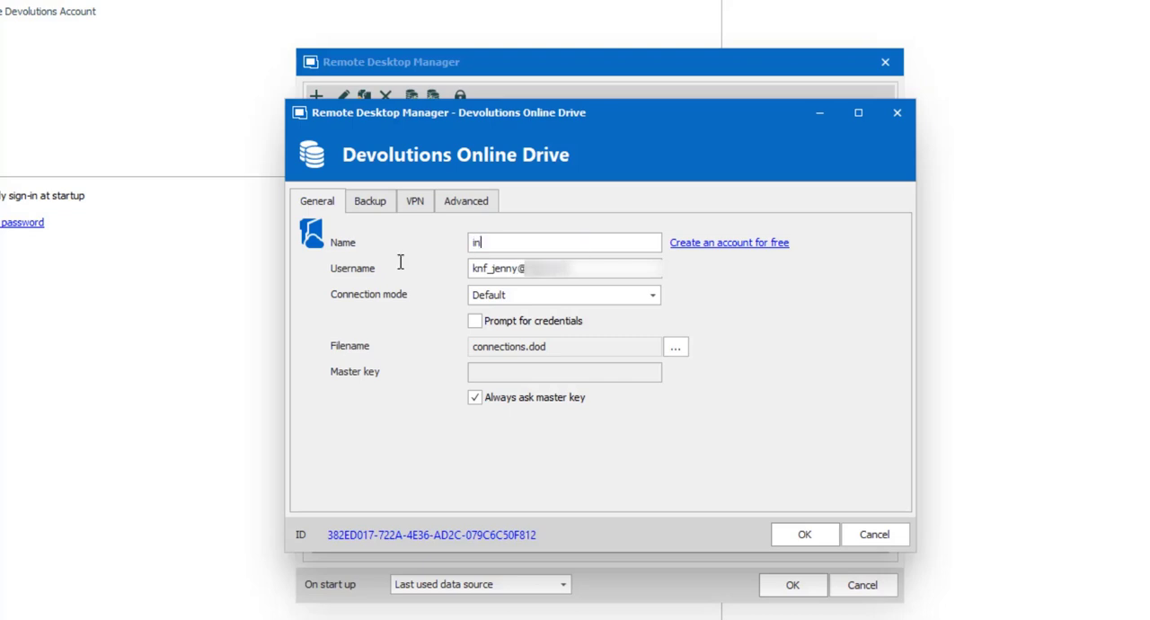
{"action": "key", "text": "BackSpace"}
{"action": "type", "text": "Windjammer"}
{"action": "left_click", "coordinate": [814, 536]}
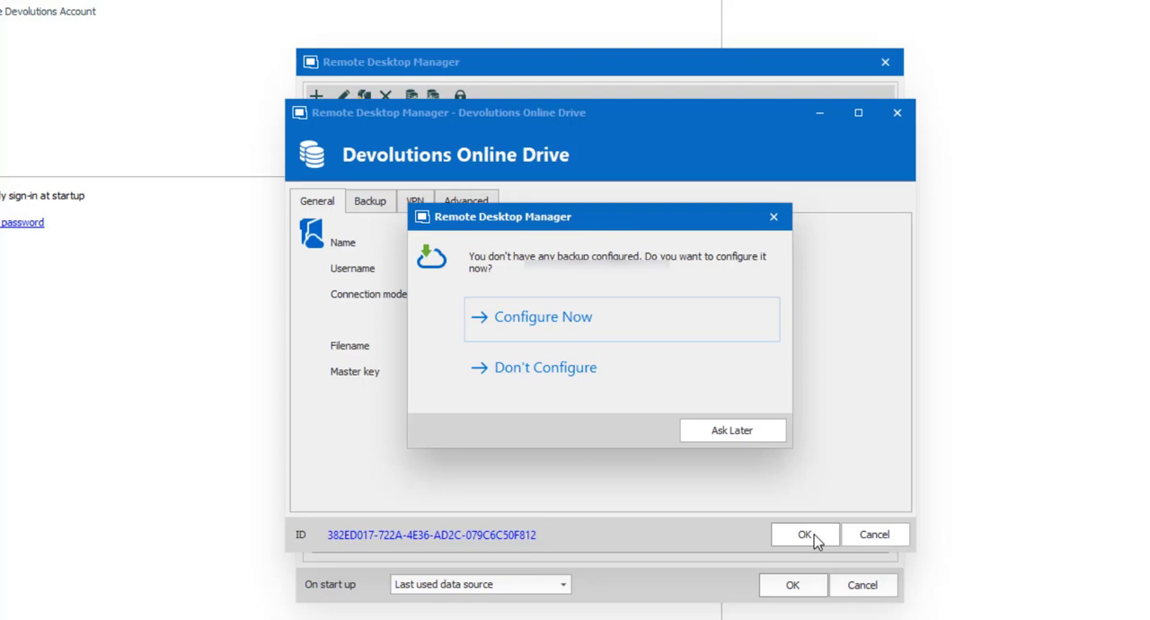
{"action": "left_click", "coordinate": [509, 369]}
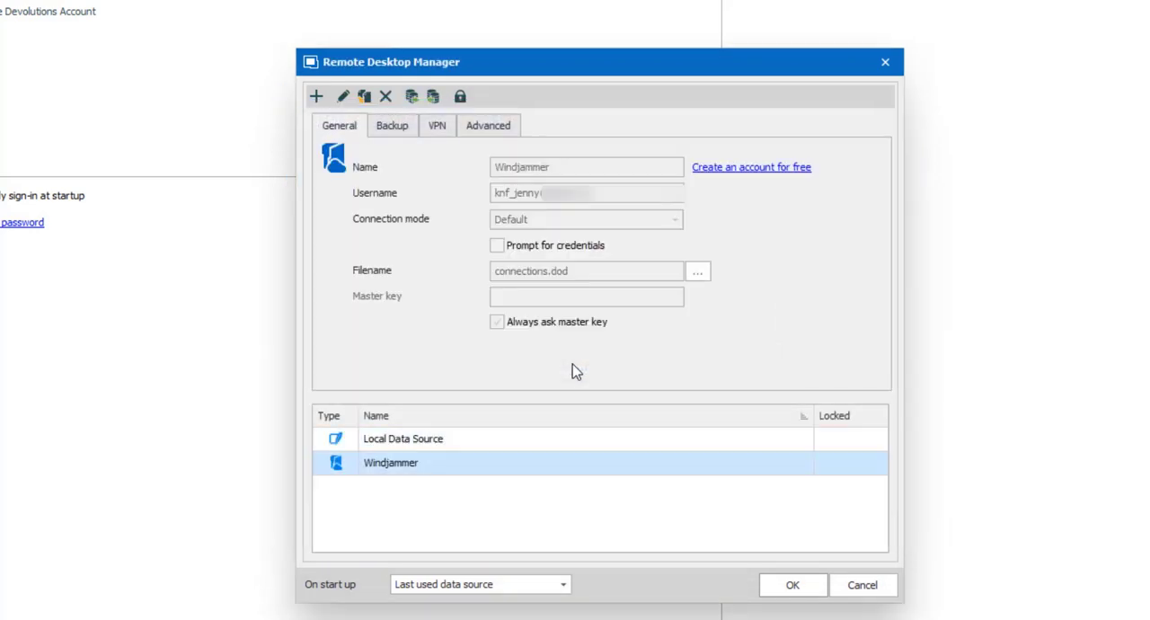
- Delete the Local Data Source and close the data sources settings
{"action": "left_click", "coordinate": [426, 446]}
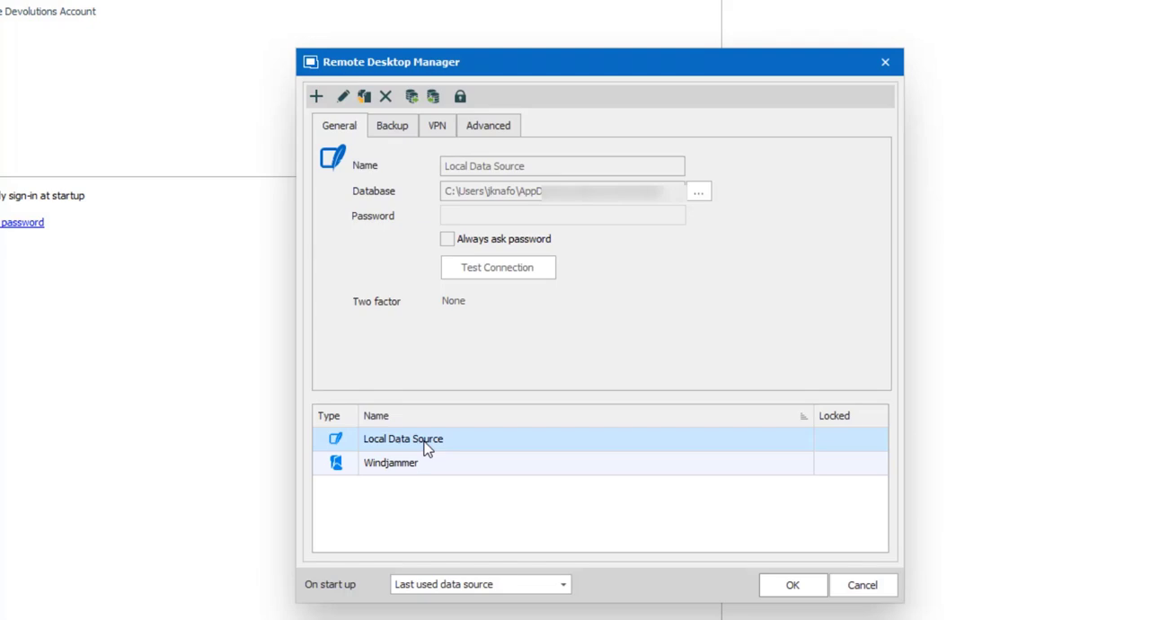
{"action": "left_click", "coordinate": [385, 99]}
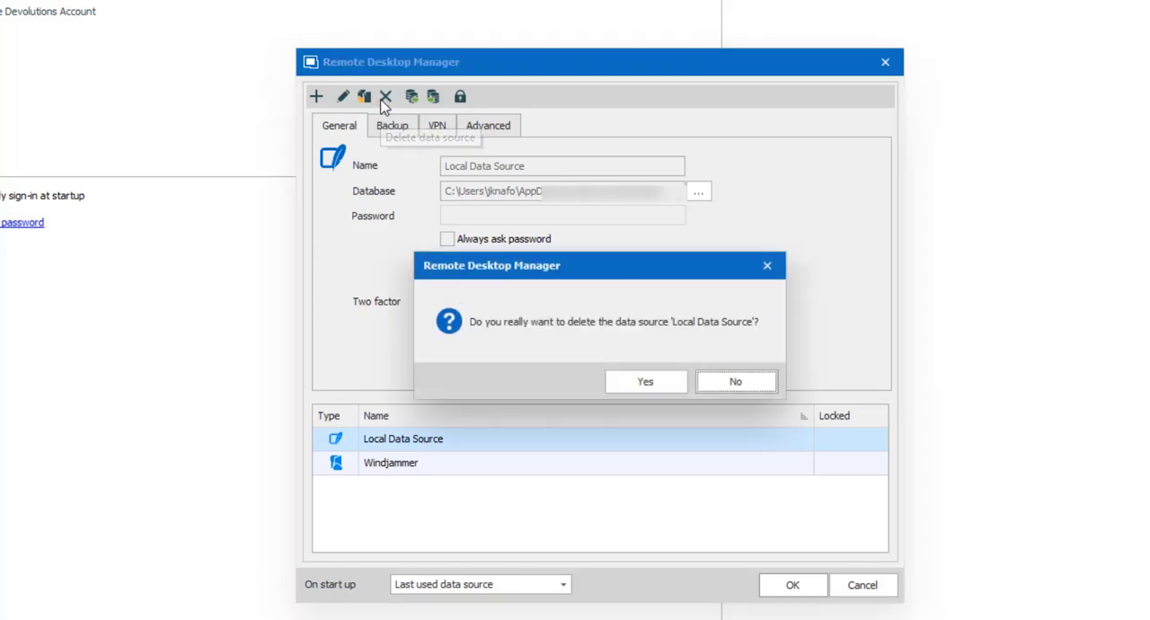
{"action": "left_click", "coordinate": [665, 384]}
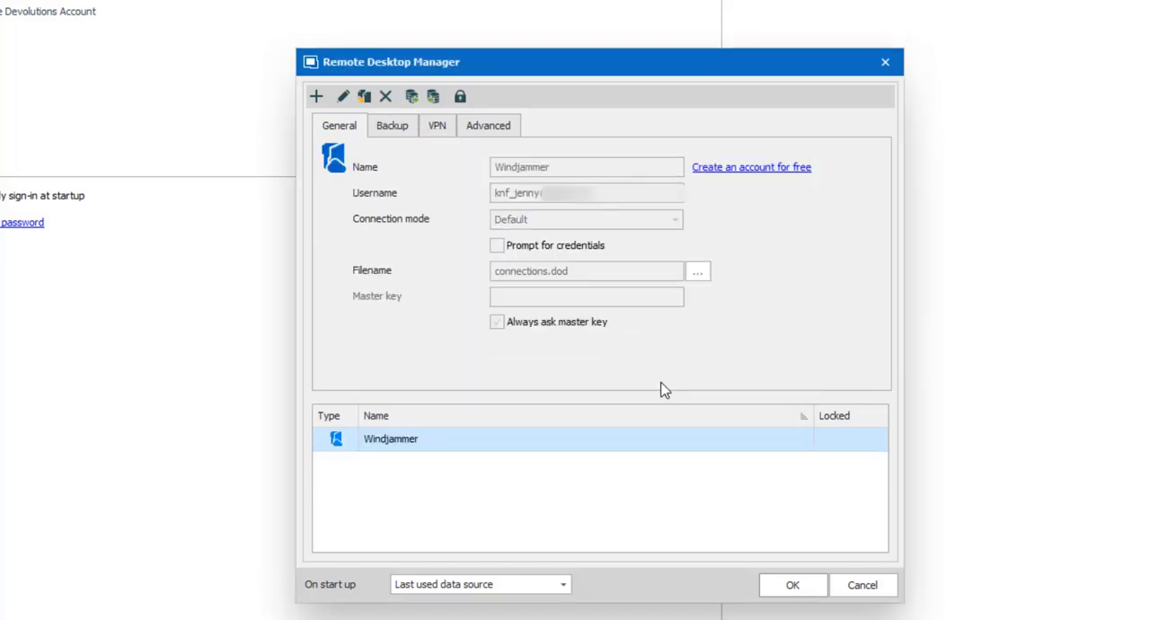
{"action": "left_click", "coordinate": [792, 587]}
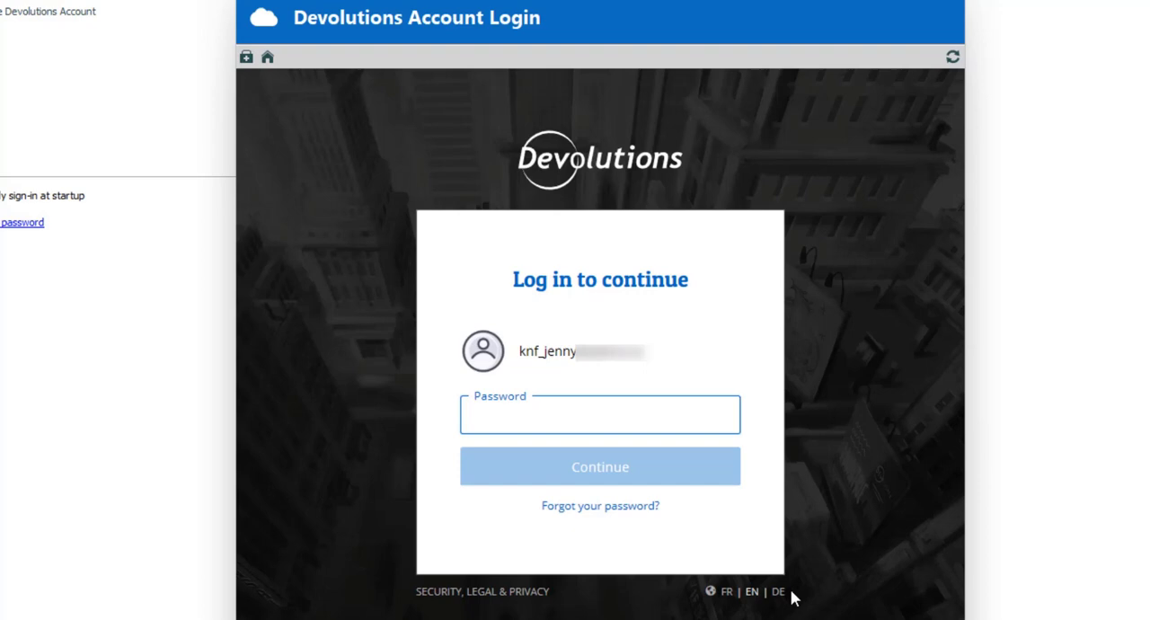
- Log in to the Devolutions account by entering the account password
{"action": "type", "text": "••••••••••••••"}
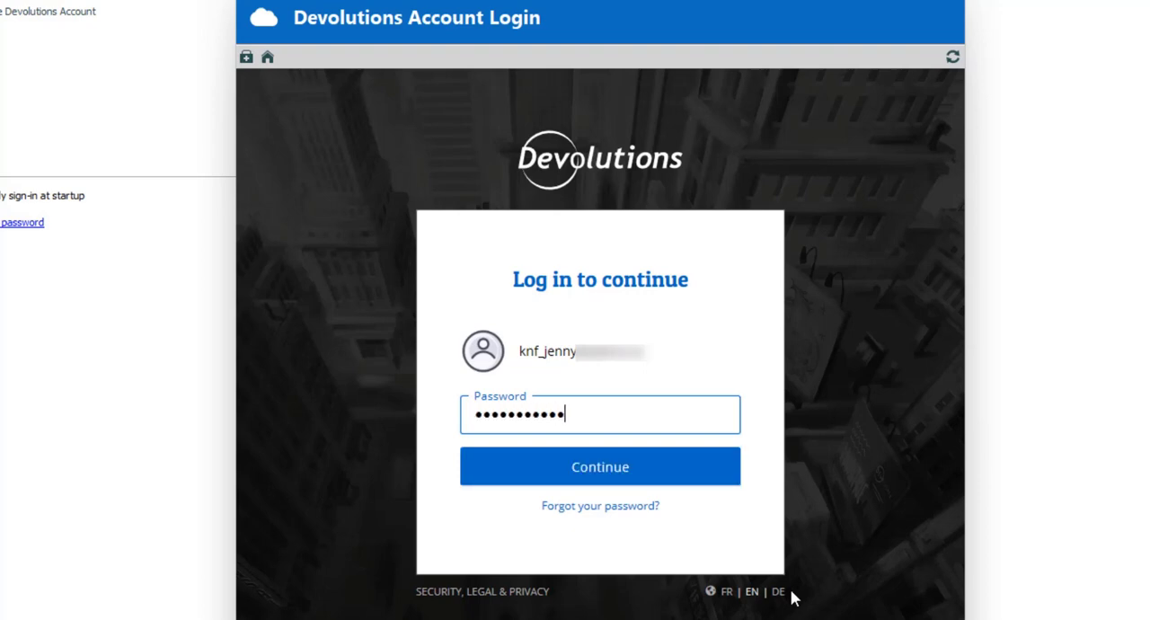
{"action": "type", "text": "•"}
{"action": "key", "text": "Return"}
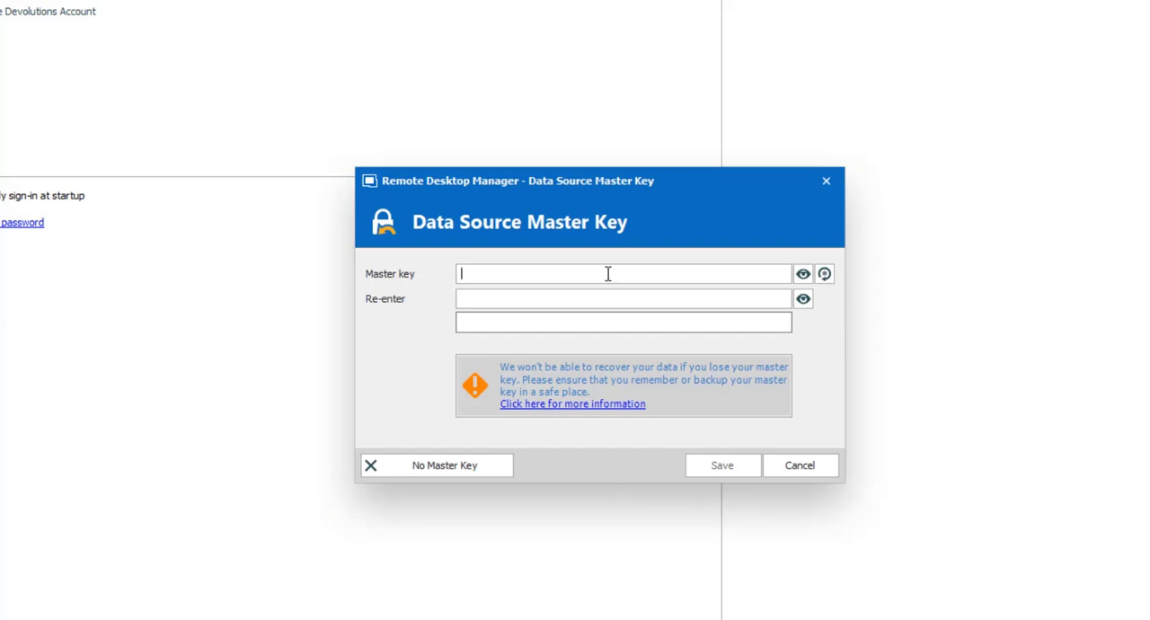
- Set and re-enter a master key for the data source, then save it
{"action": "type", "text": "••••••••••••"}
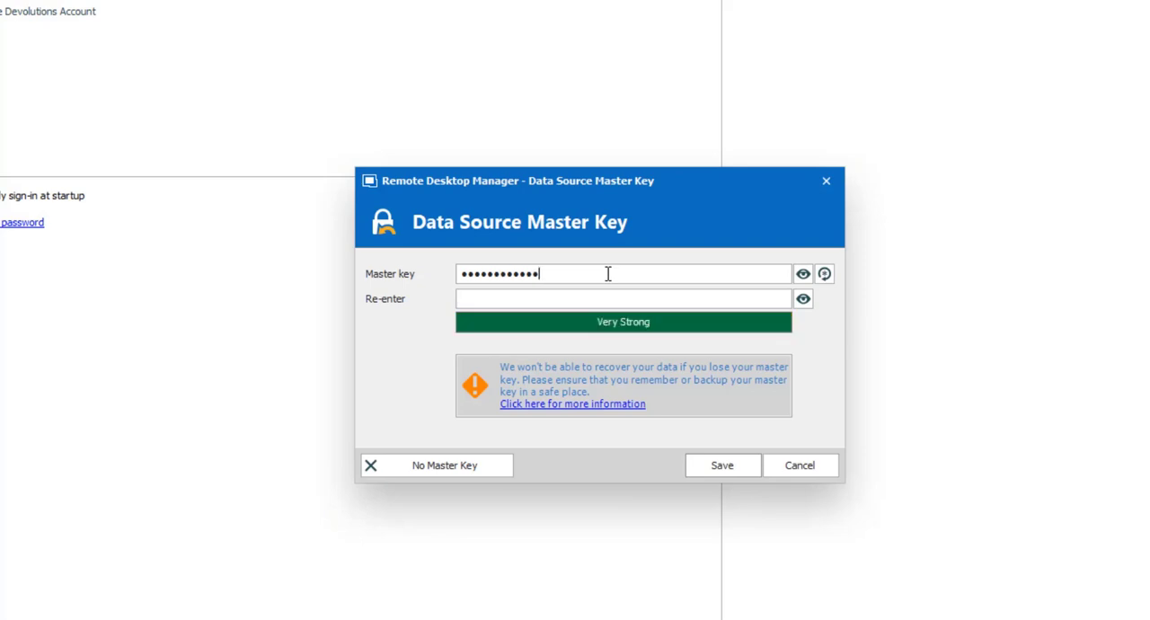
{"action": "type", "text": "•"}
{"action": "key", "text": "Tab"}
{"action": "type", "text": "•••••••••"}
{"action": "left_click", "coordinate": [725, 465]}
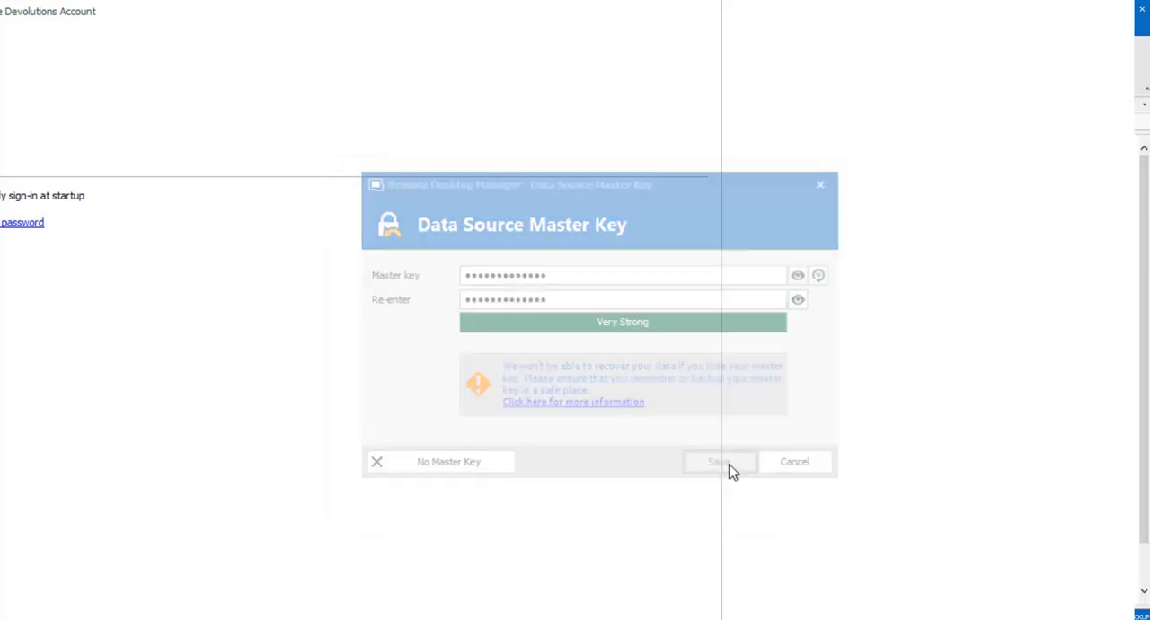